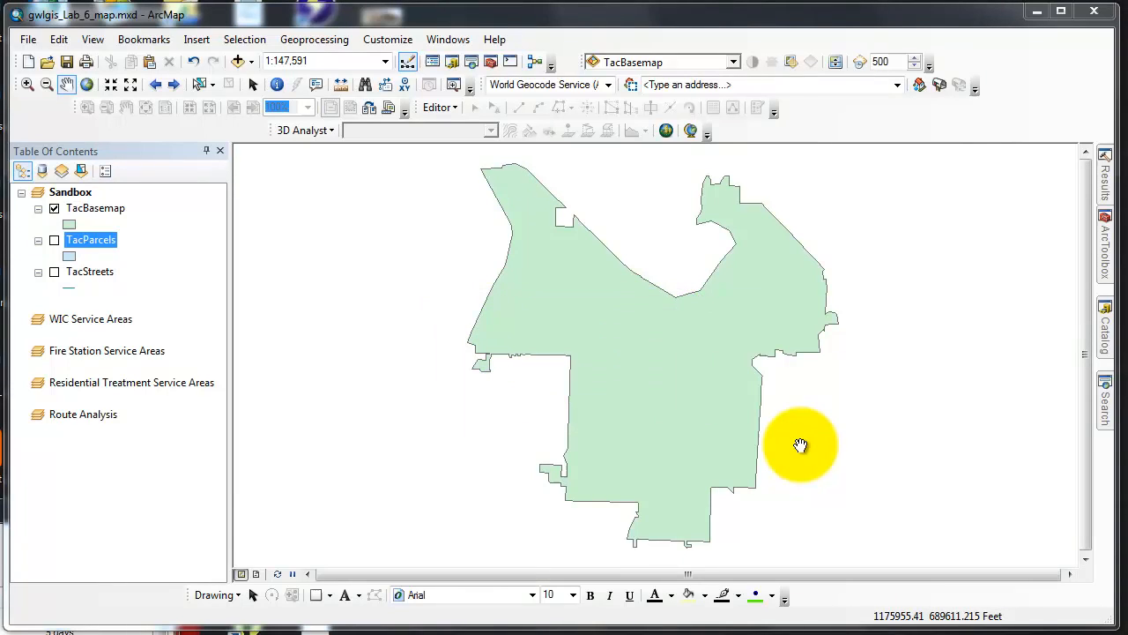
# Show the Catalog window with the Lab_6 geodatabase and raw shapefile folders
pyautogui.click(1105, 326)
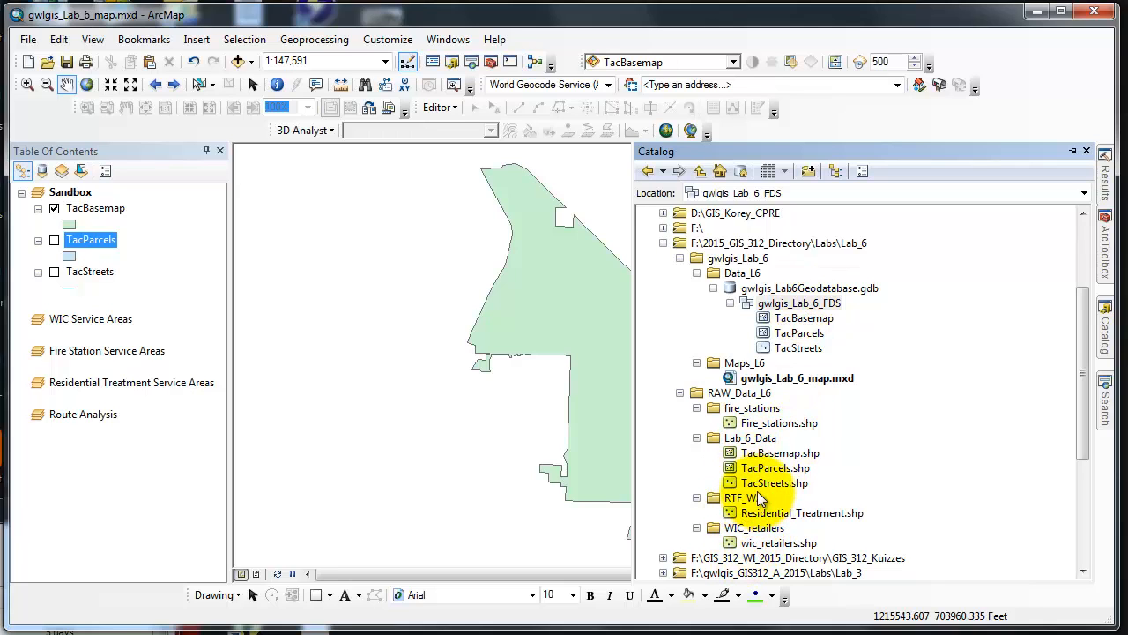
# Start Import > Feature Class (multiple) from gwlgis_Lab_6_FDS so it is the output geodatabase
pyautogui.rightClick(775, 305)
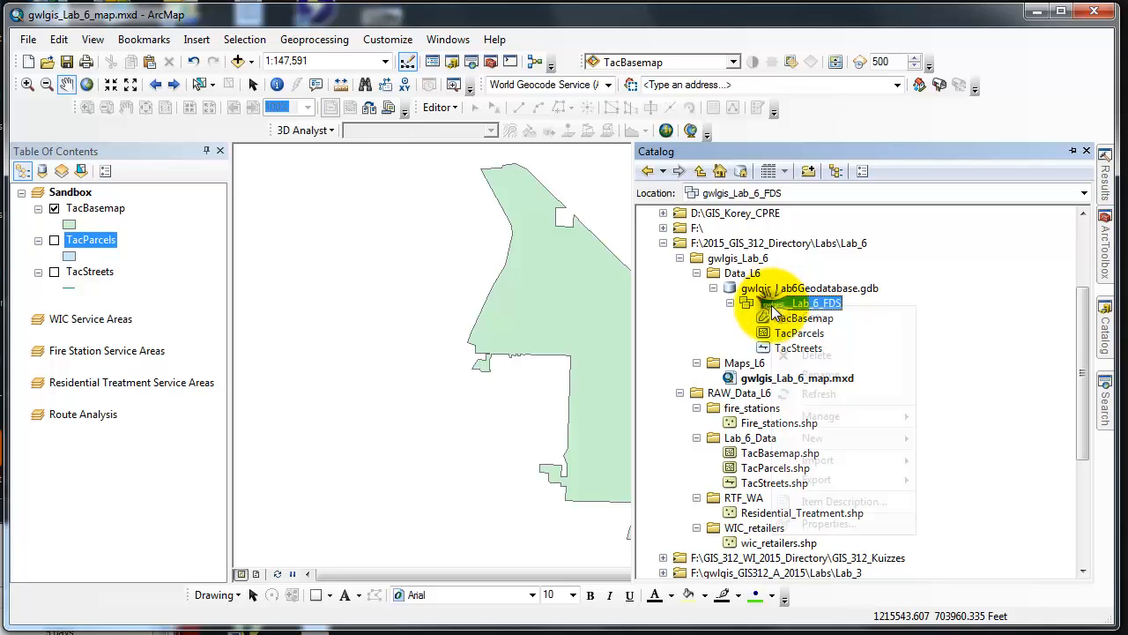
pyautogui.moveTo(818, 460)
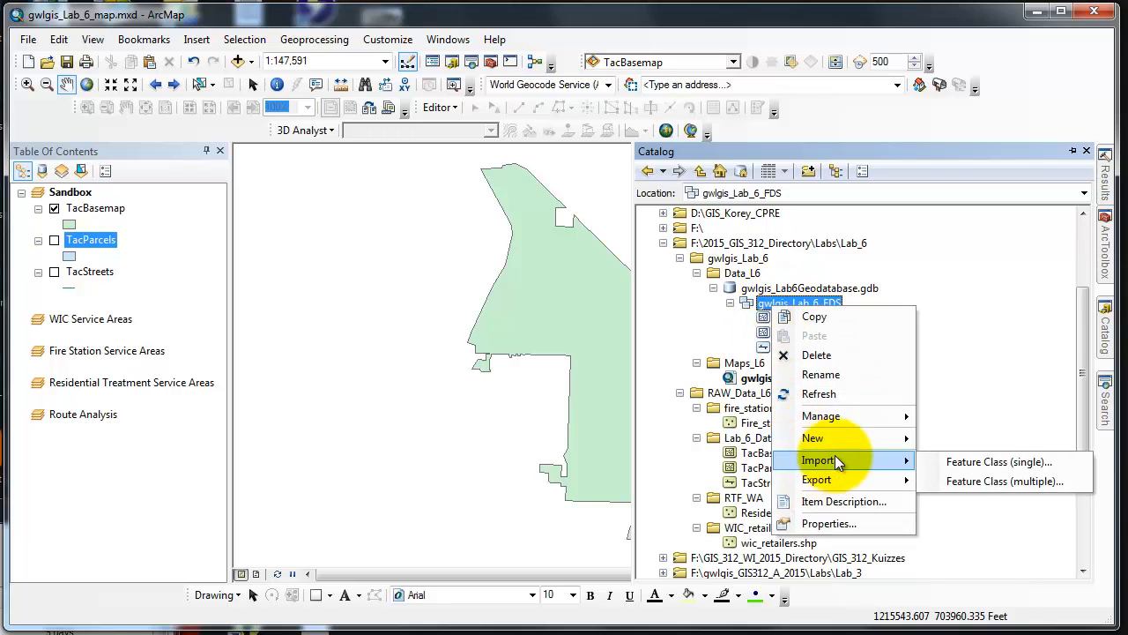
pyautogui.click(982, 481)
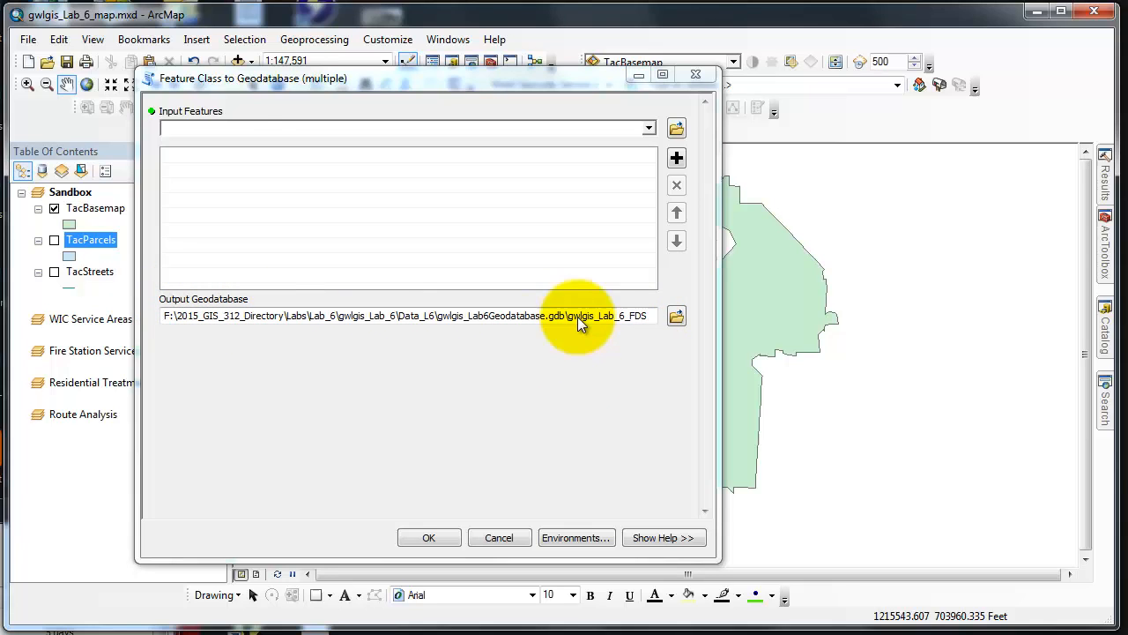
# Review the Feature Class to Geodatabase tool's description and full help topic, then dismiss the help
pyautogui.click(678, 538)
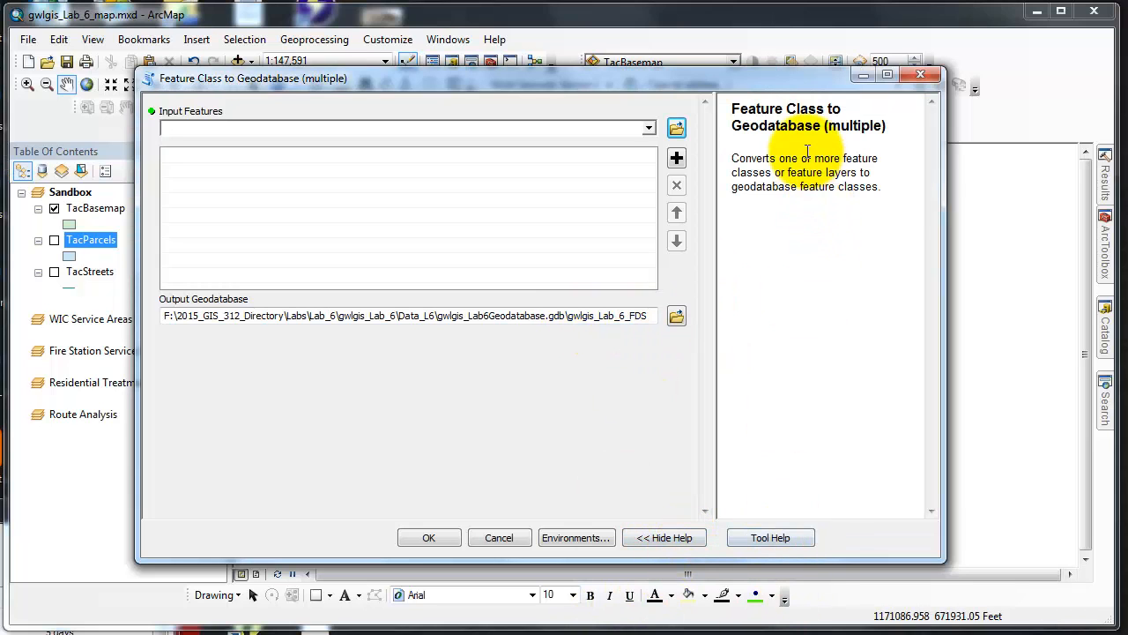
pyautogui.click(771, 538)
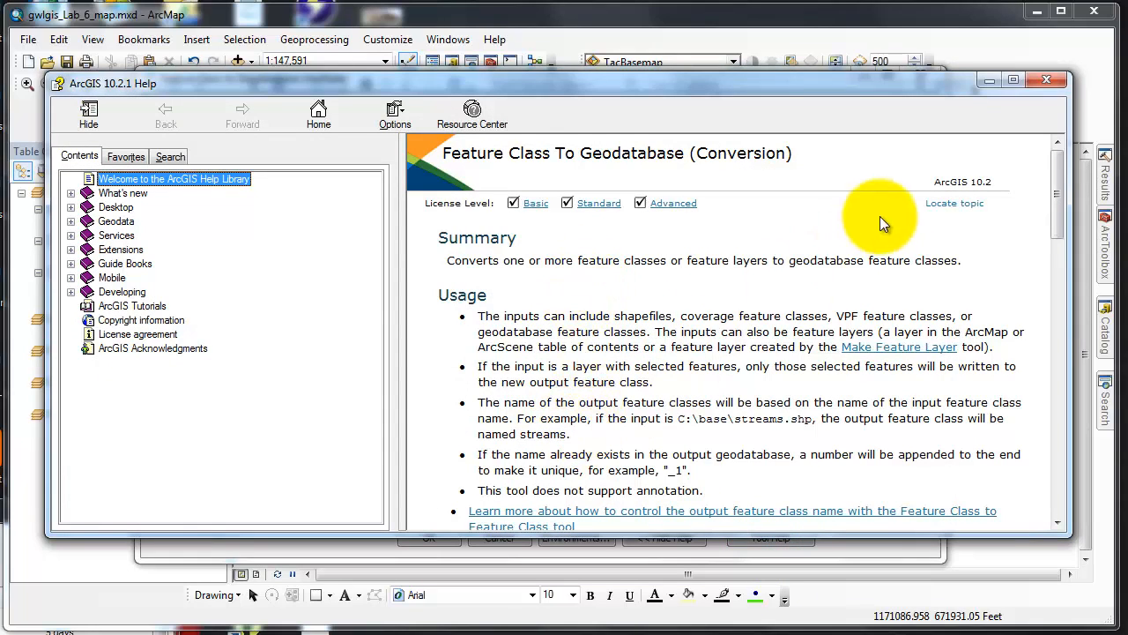
pyautogui.click(954, 203)
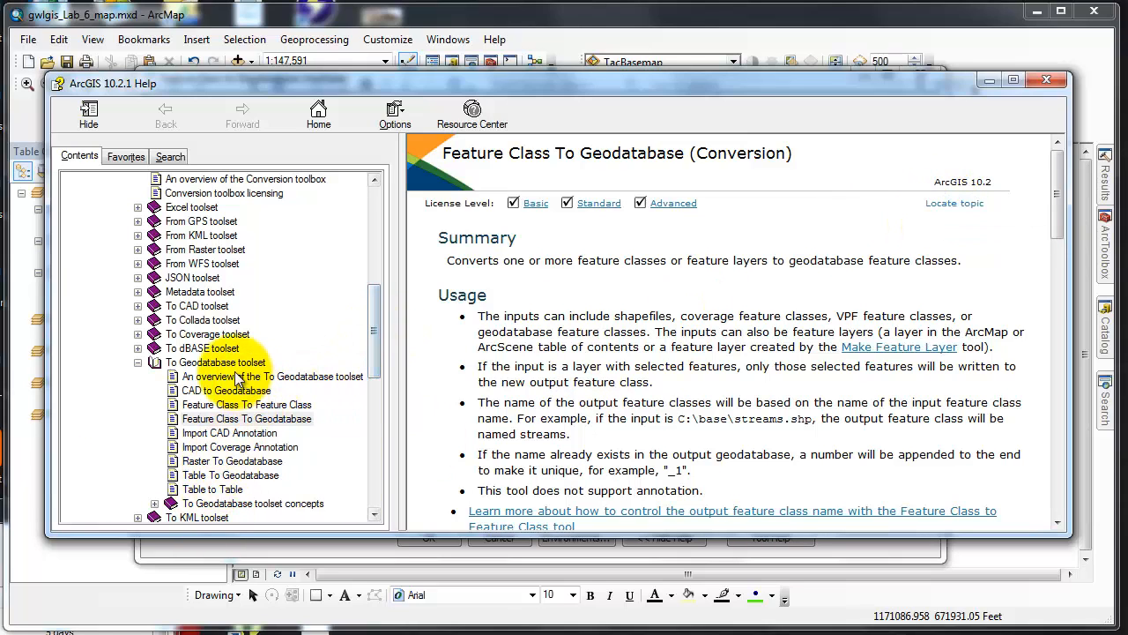
pyautogui.moveTo(374, 330); pyautogui.dragTo(374, 319)
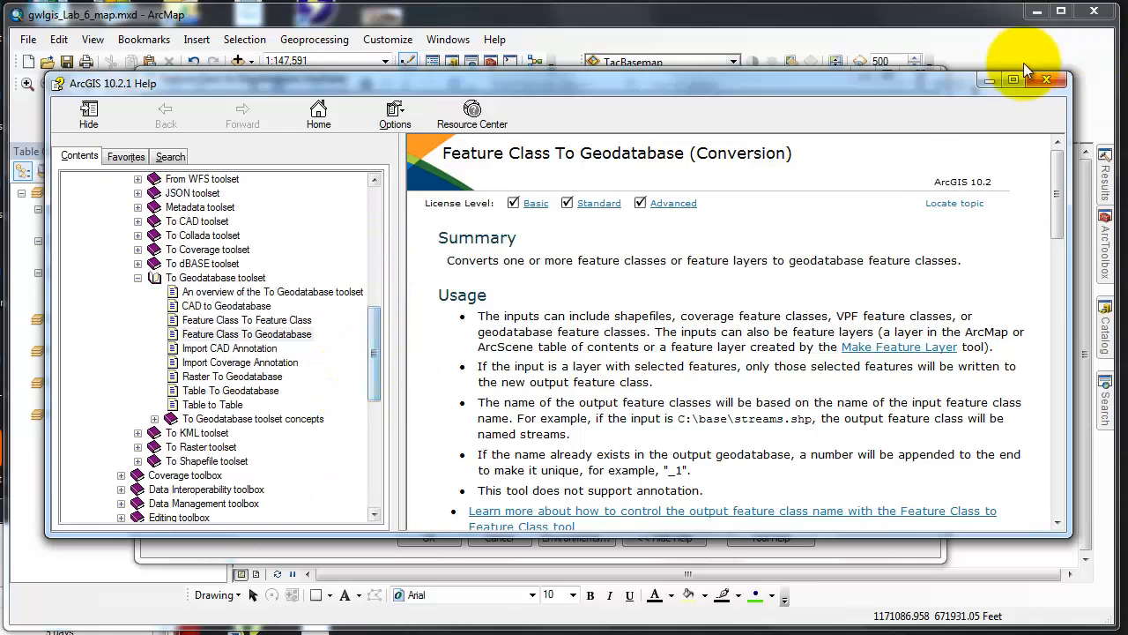
pyautogui.click(1046, 80)
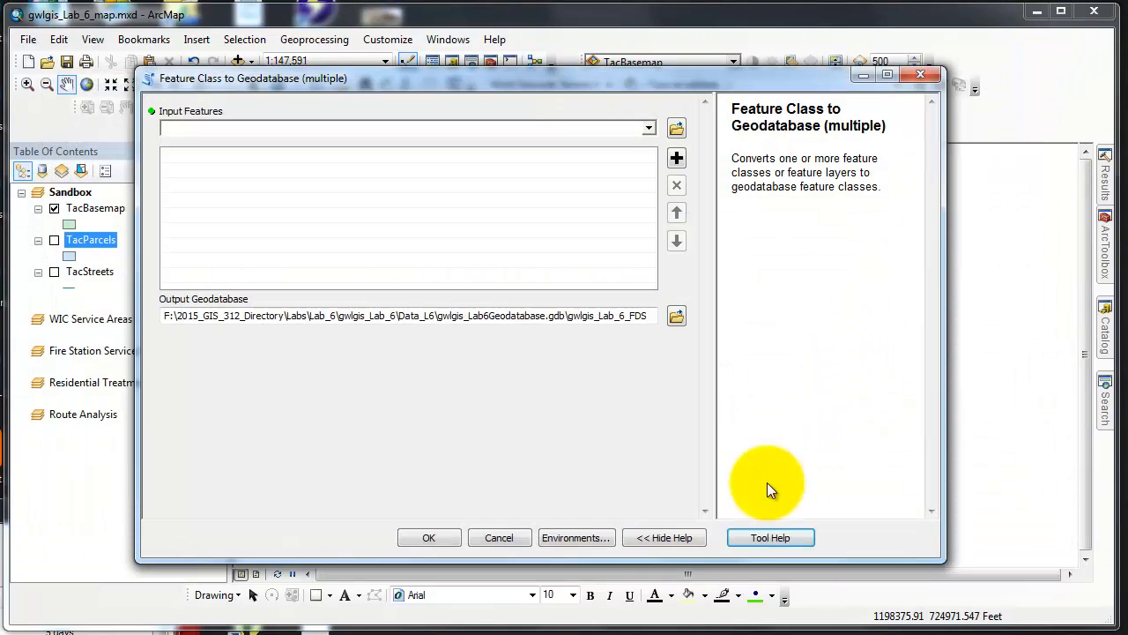
# Hide the help panel and add Fire_stations.shp from RAW_Data_L6 as the first input feature
pyautogui.click(677, 535)
pyautogui.moveTo(501, 75); pyautogui.dragTo(617, 82)
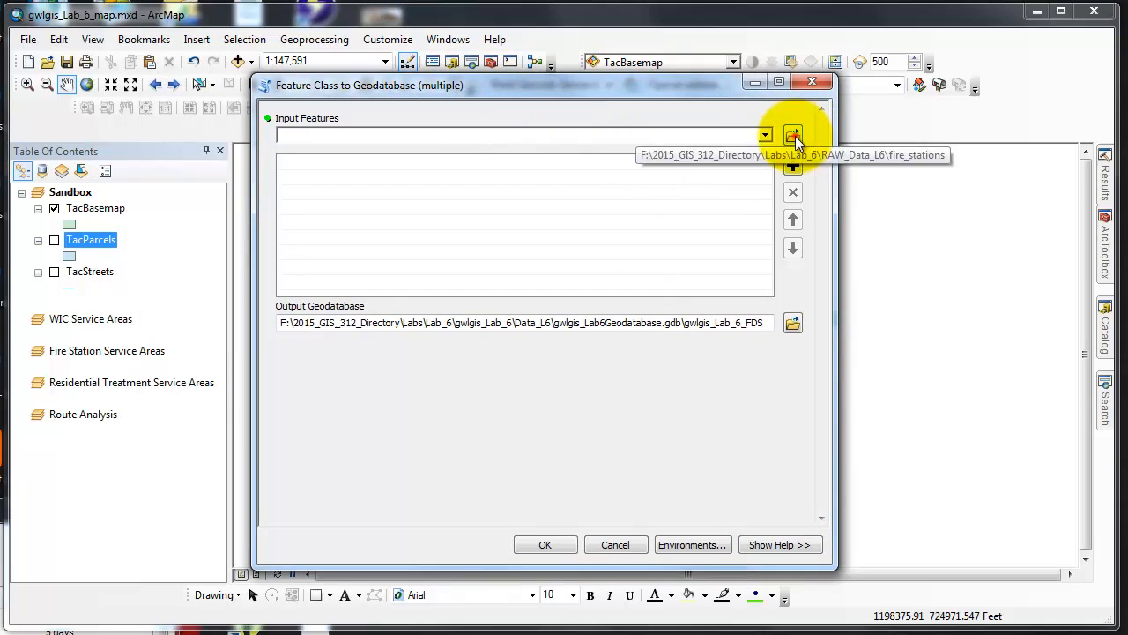
pyautogui.click(792, 135)
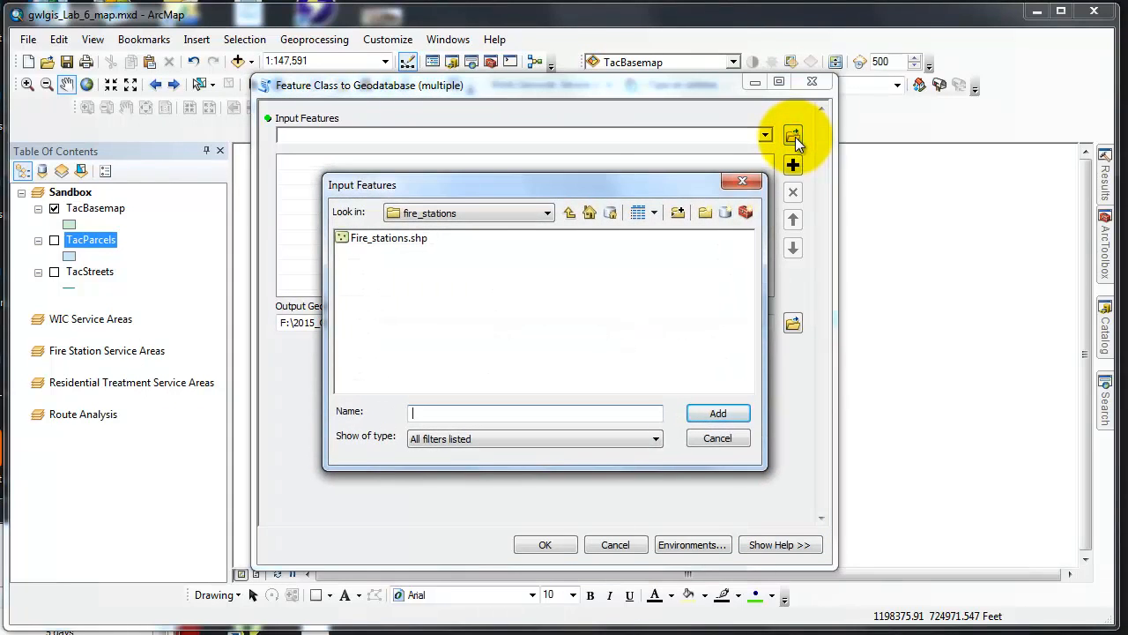
pyautogui.click(568, 212)
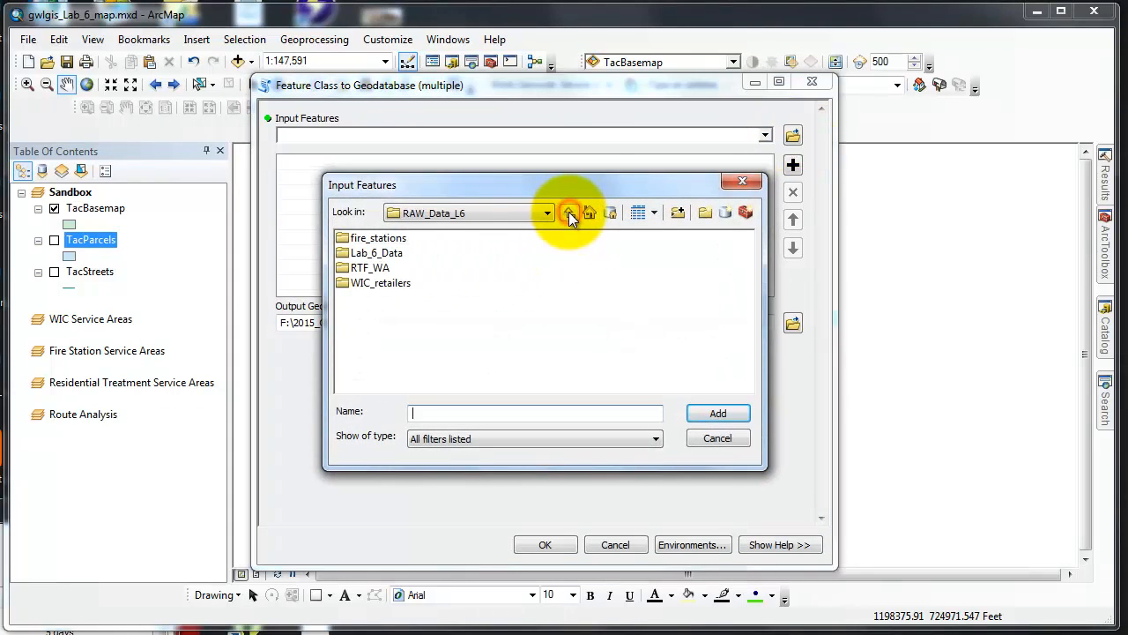
pyautogui.doubleClick(378, 238)
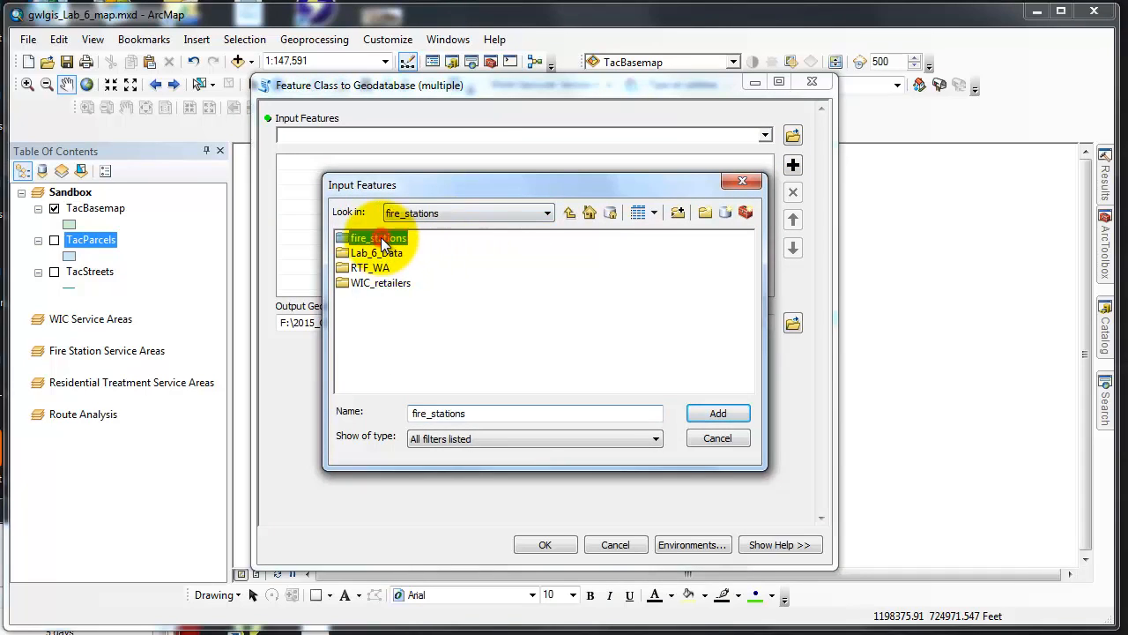
pyautogui.click(378, 238)
pyautogui.click(717, 413)
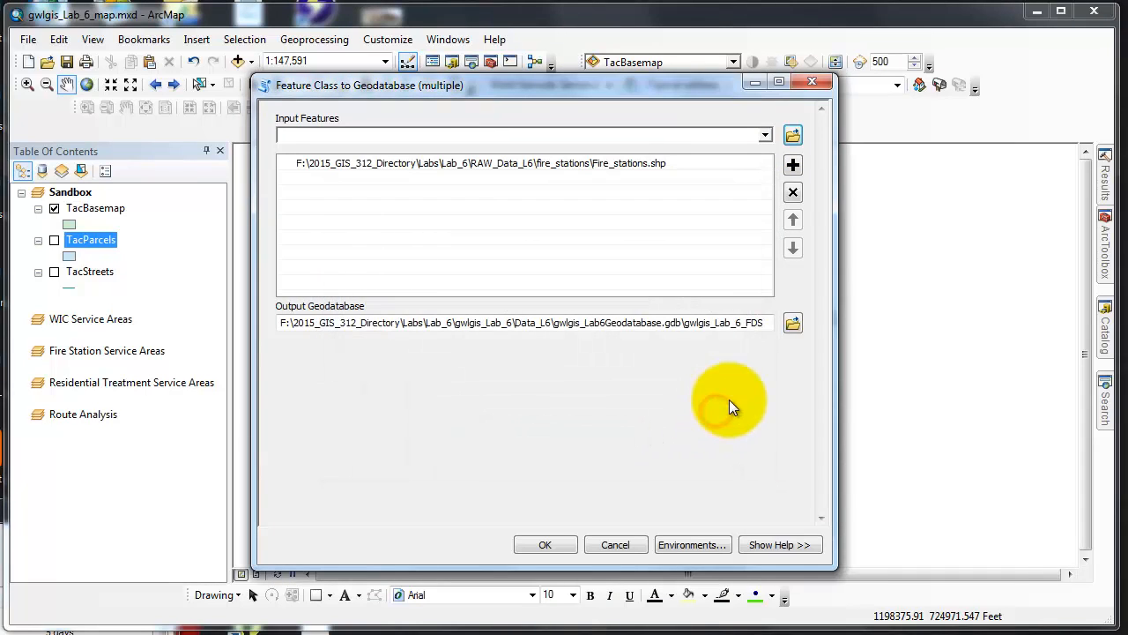
# Add Residential_Treatment.shp and wic_retailers.shp from RAW_Data_L6 as further input features
pyautogui.click(794, 137)
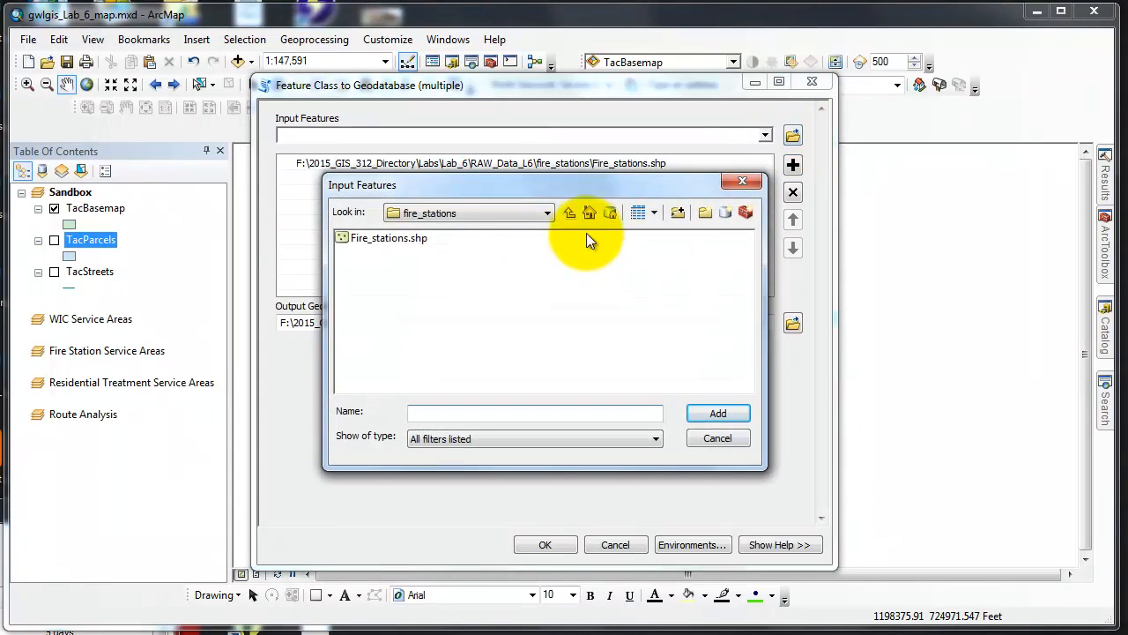
pyautogui.click(569, 213)
pyautogui.doubleClick(360, 268)
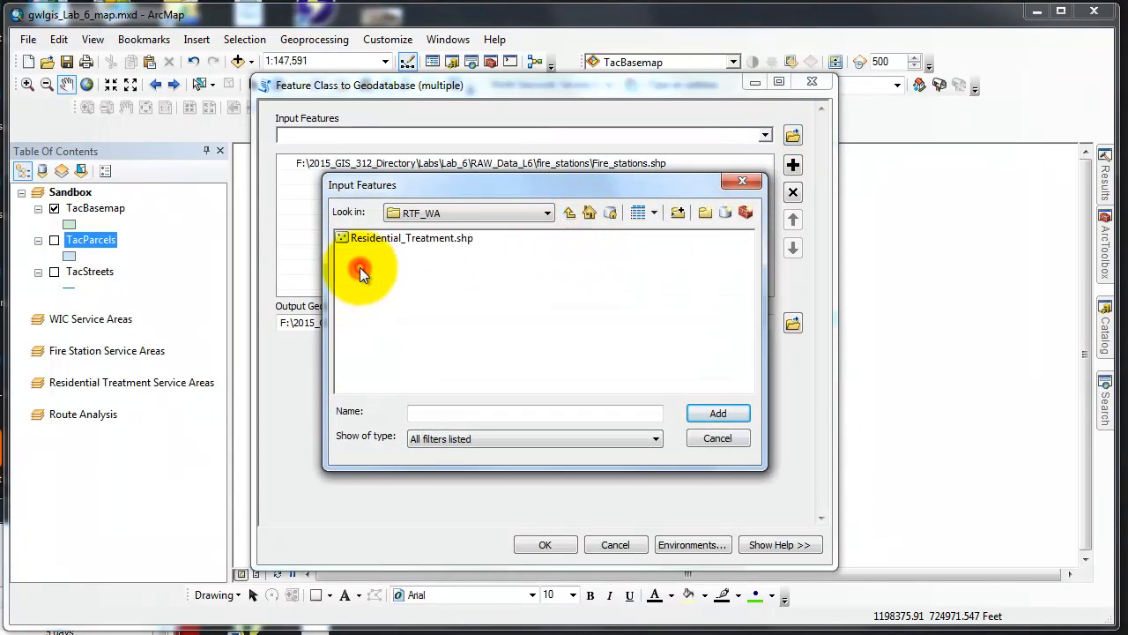
pyautogui.click(372, 237)
pyautogui.click(713, 411)
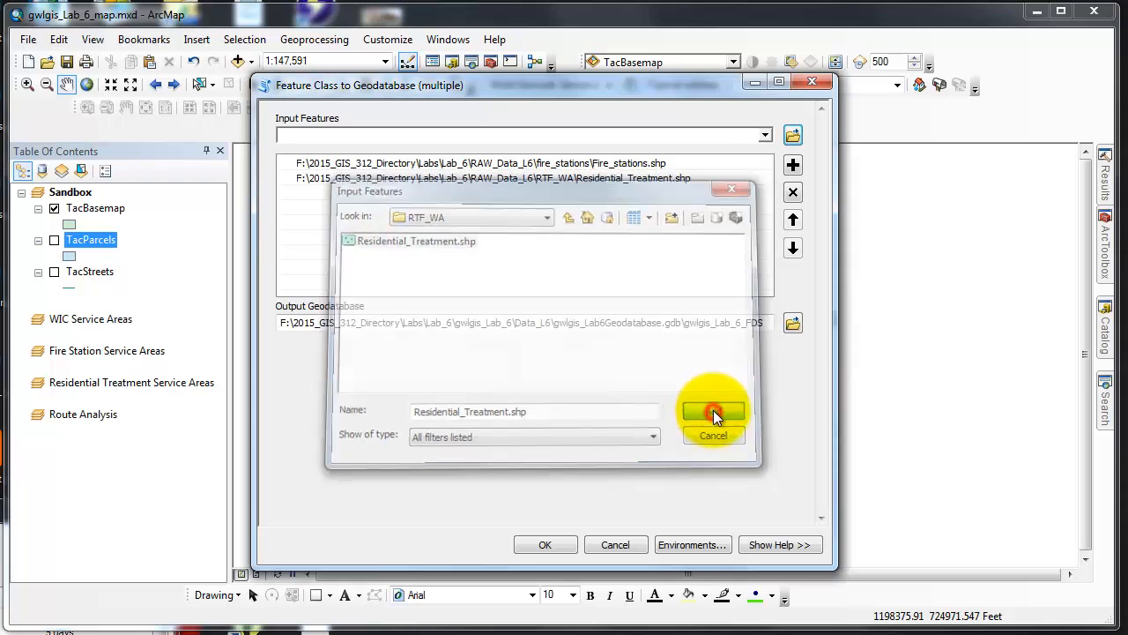
pyautogui.click(793, 136)
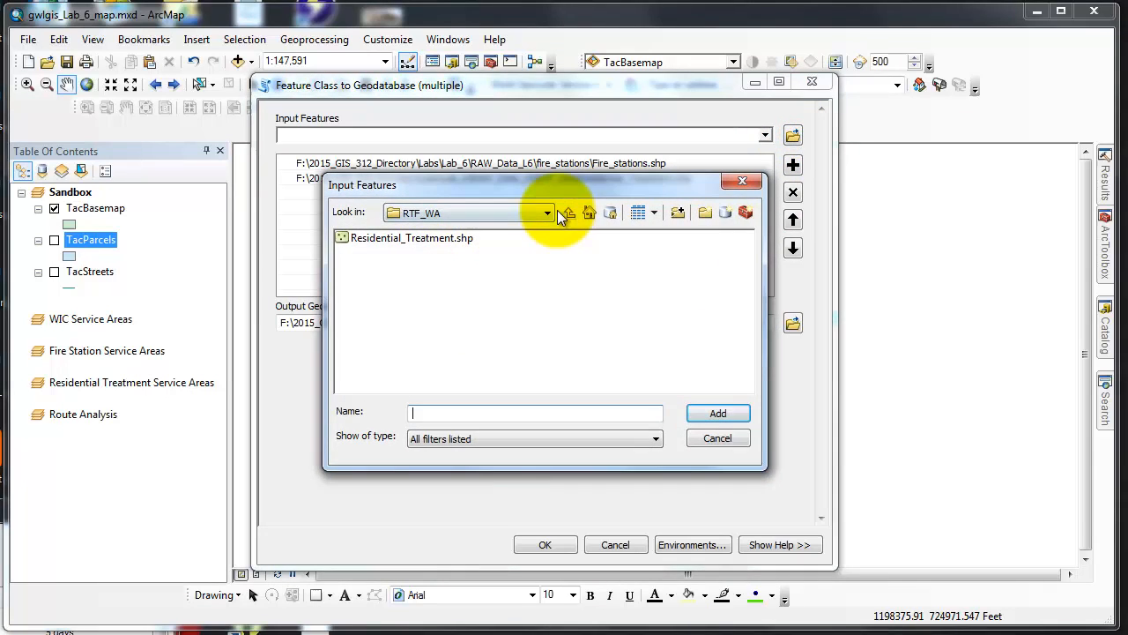
pyautogui.click(569, 213)
pyautogui.doubleClick(359, 286)
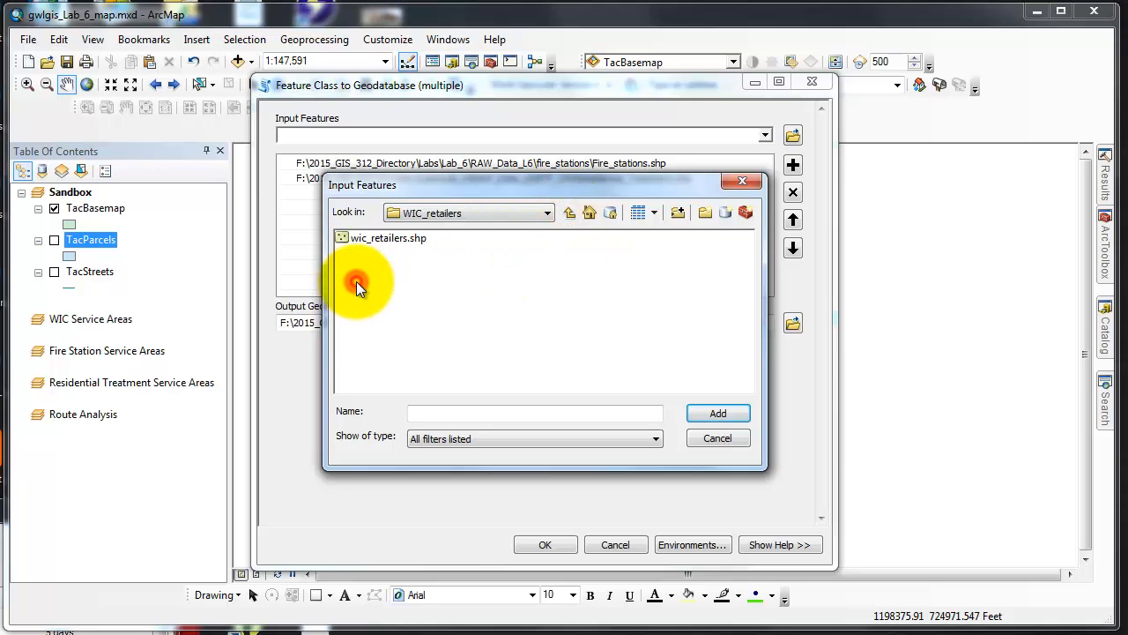
pyautogui.click(388, 238)
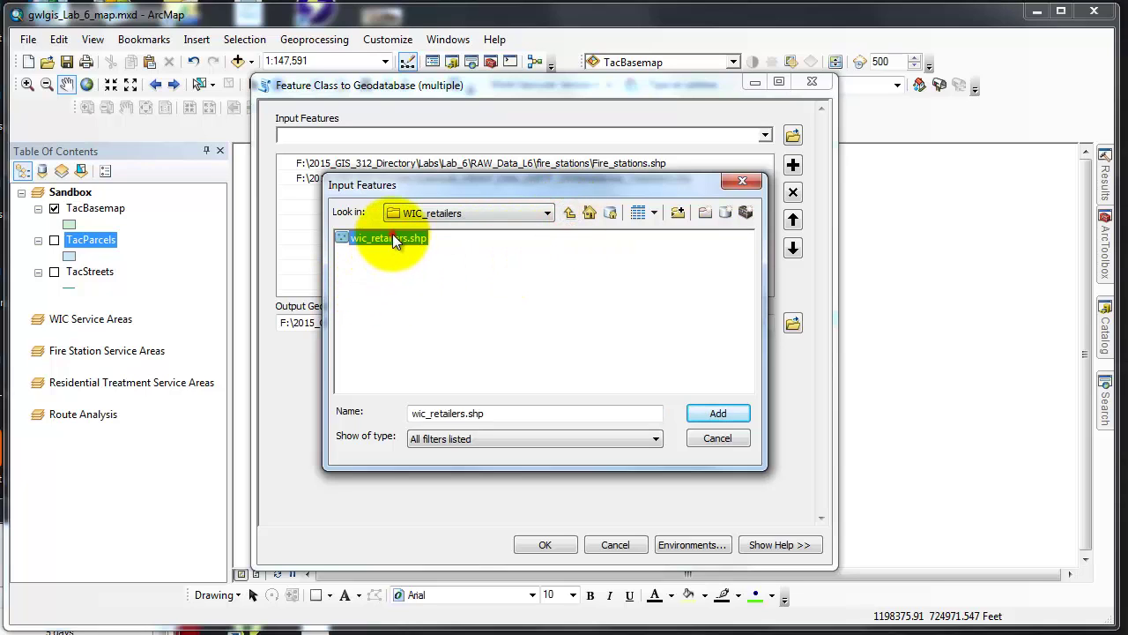
pyautogui.click(717, 412)
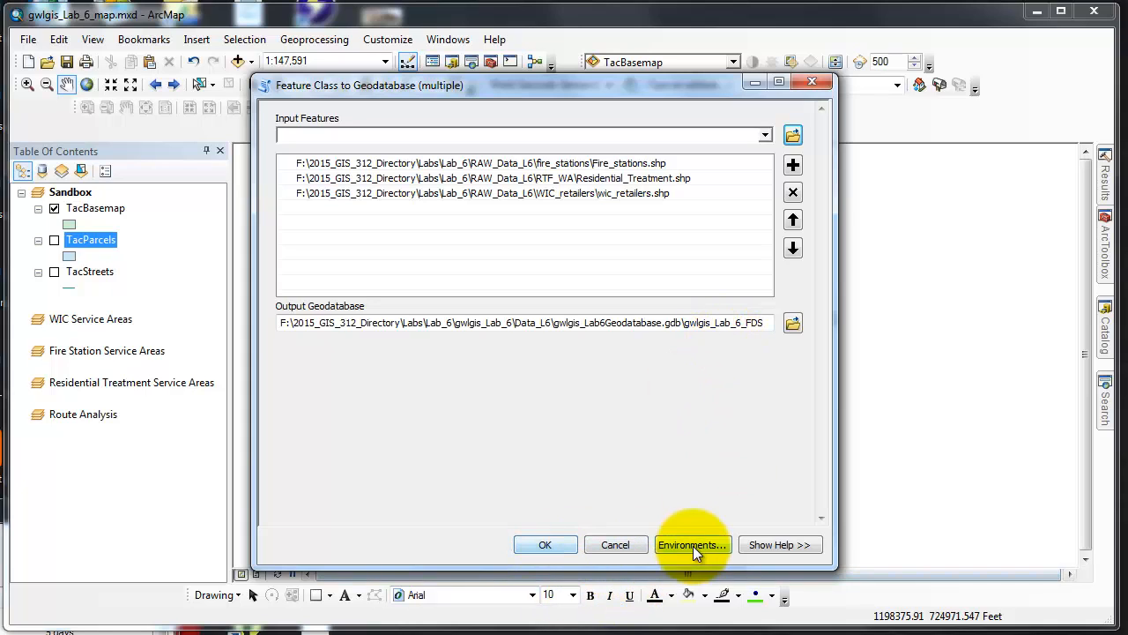
# Run the import into gwlgis_Lab_6_FDS and dismiss the Completed progress report
pyautogui.click(545, 544)
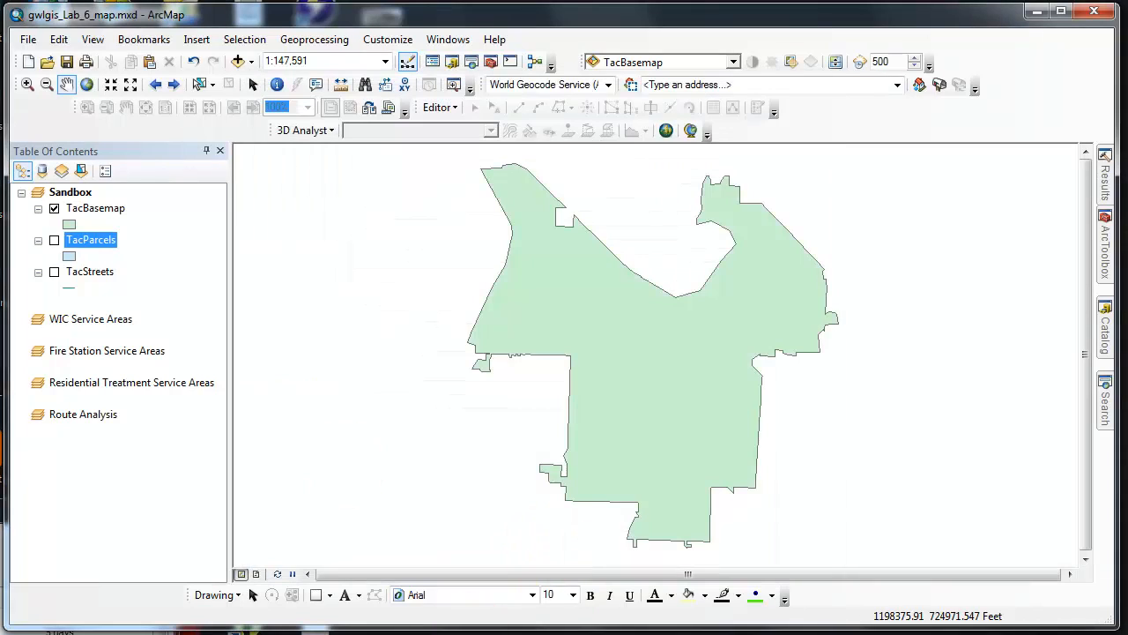
pyautogui.moveTo(643, 133); pyautogui.dragTo(612, 214)
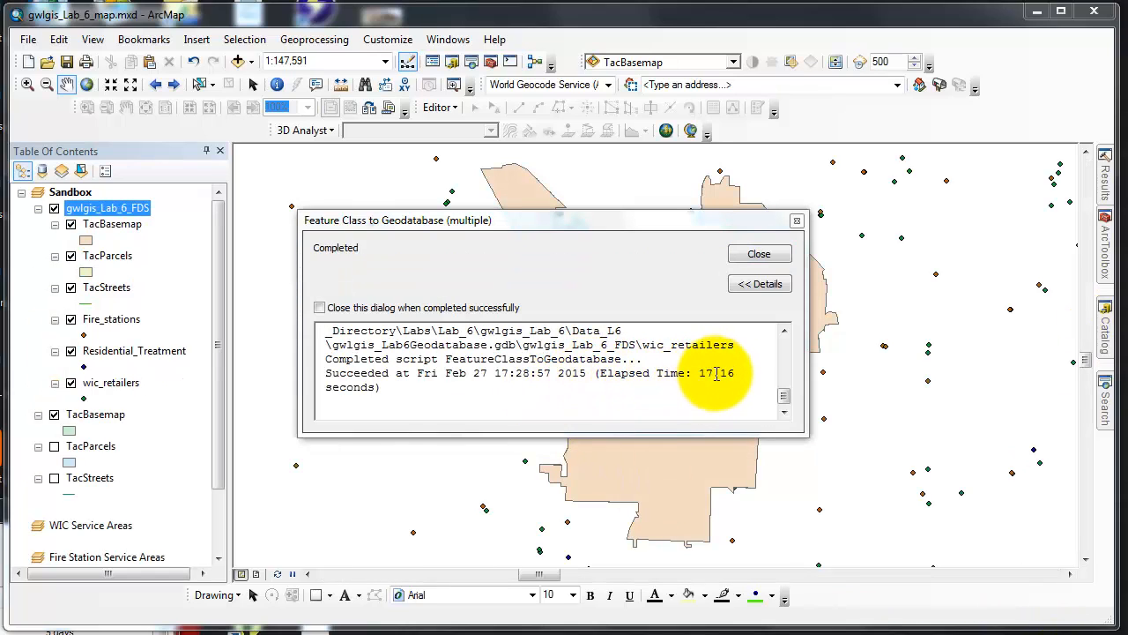
pyautogui.click(759, 254)
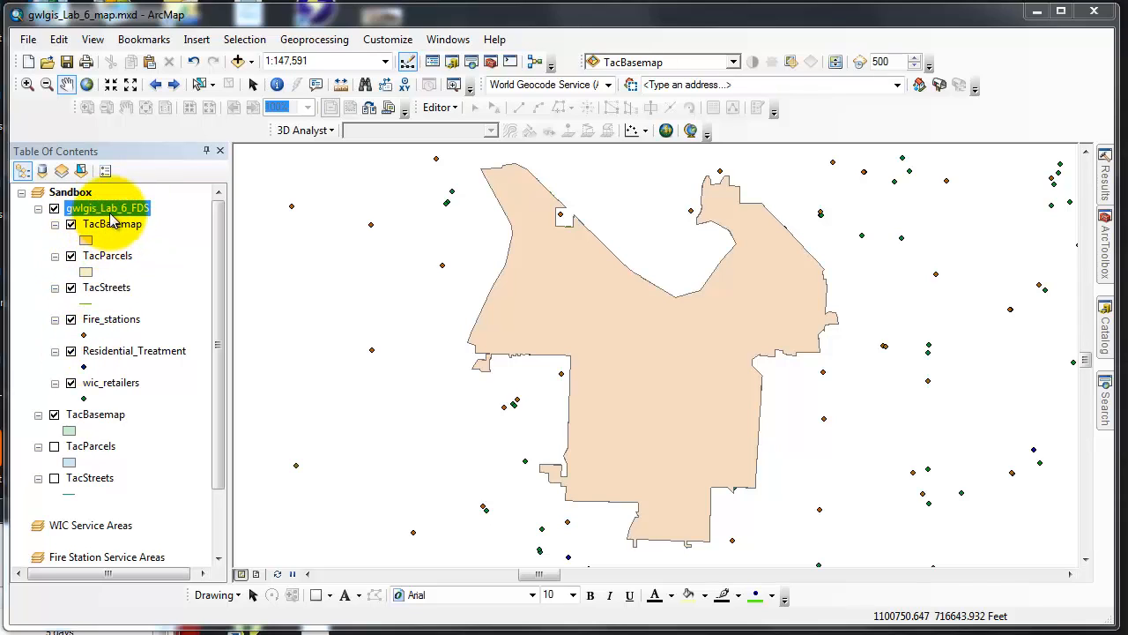
# Ungroup the auto-added gwlgis_Lab_6_FDS group layer and remove its layers from the Sandbox map
pyautogui.rightClick(108, 208)
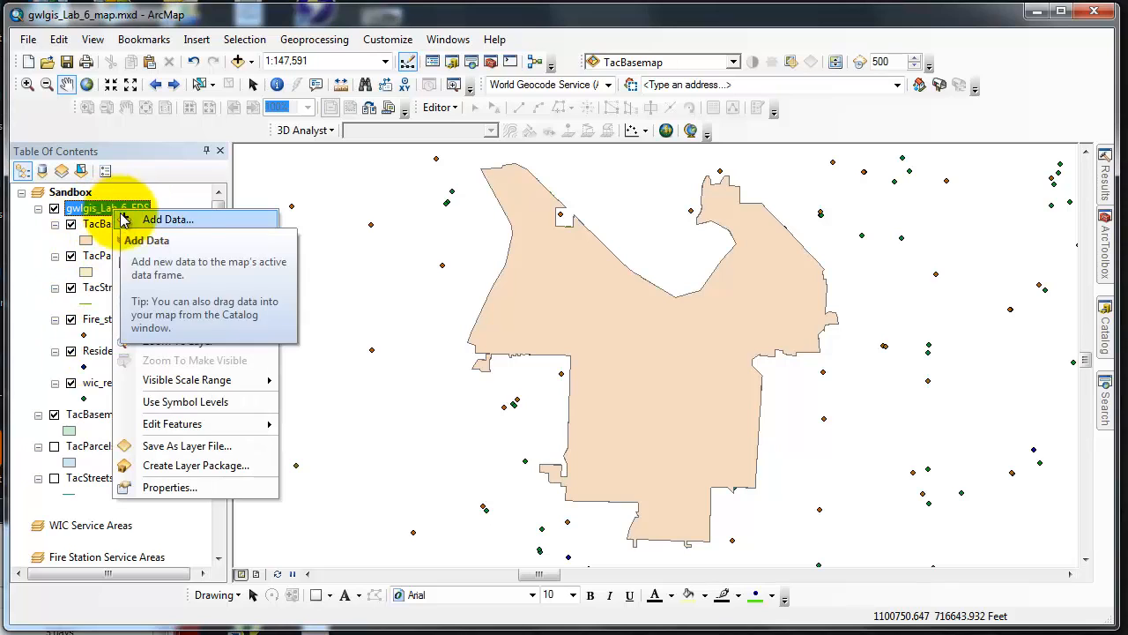
pyautogui.click(163, 322)
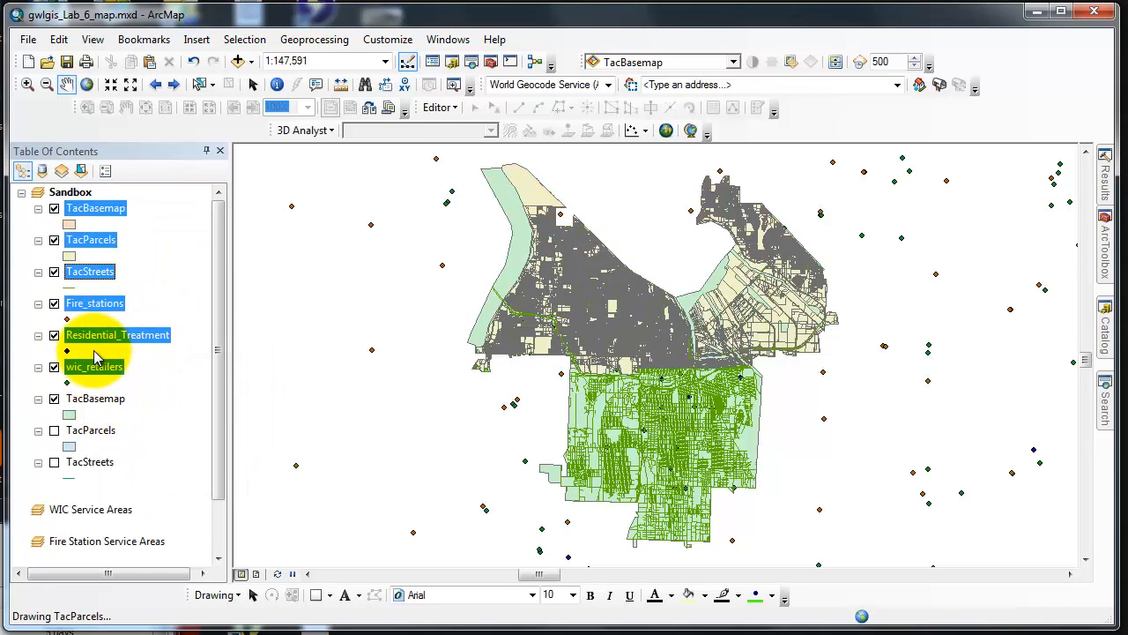
pyautogui.rightClick(88, 208)
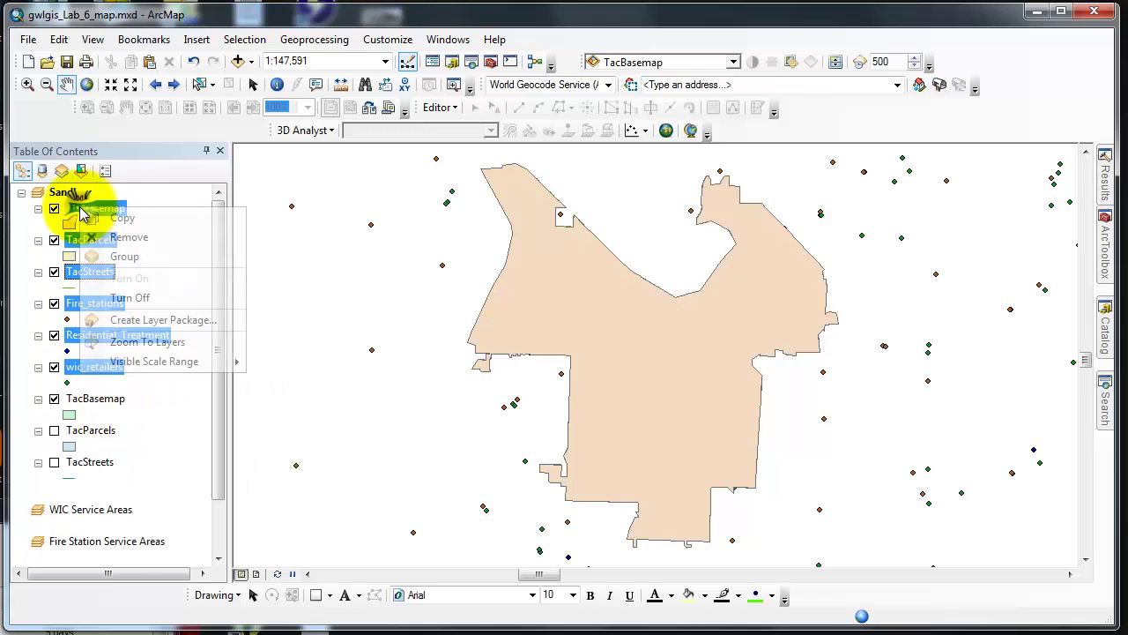
pyautogui.click(115, 236)
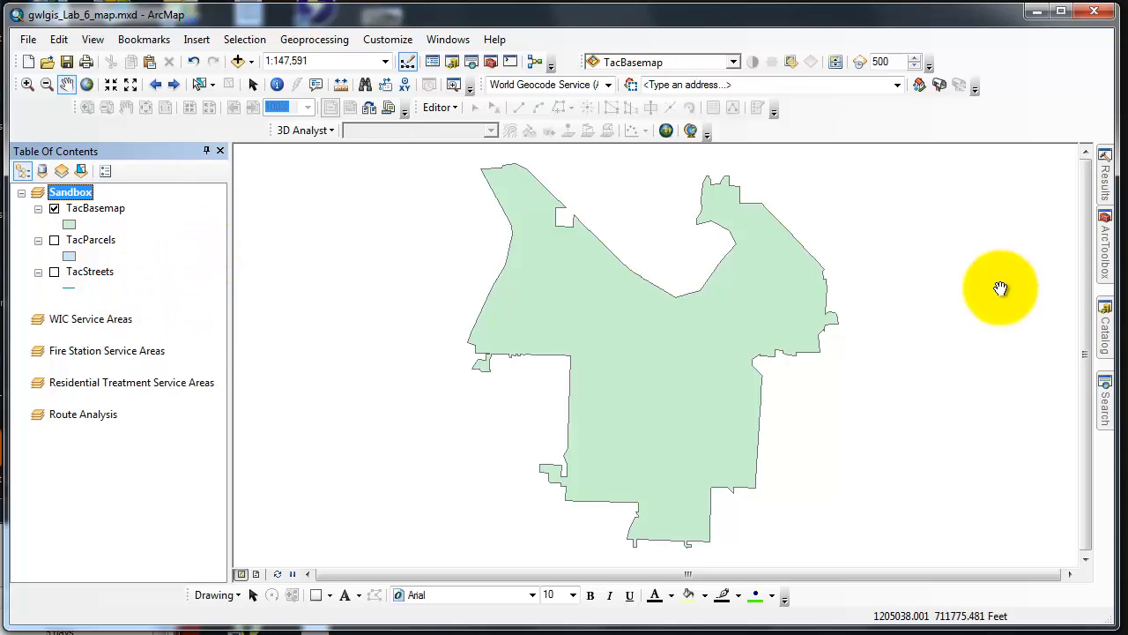
pyautogui.moveTo(1103, 337)
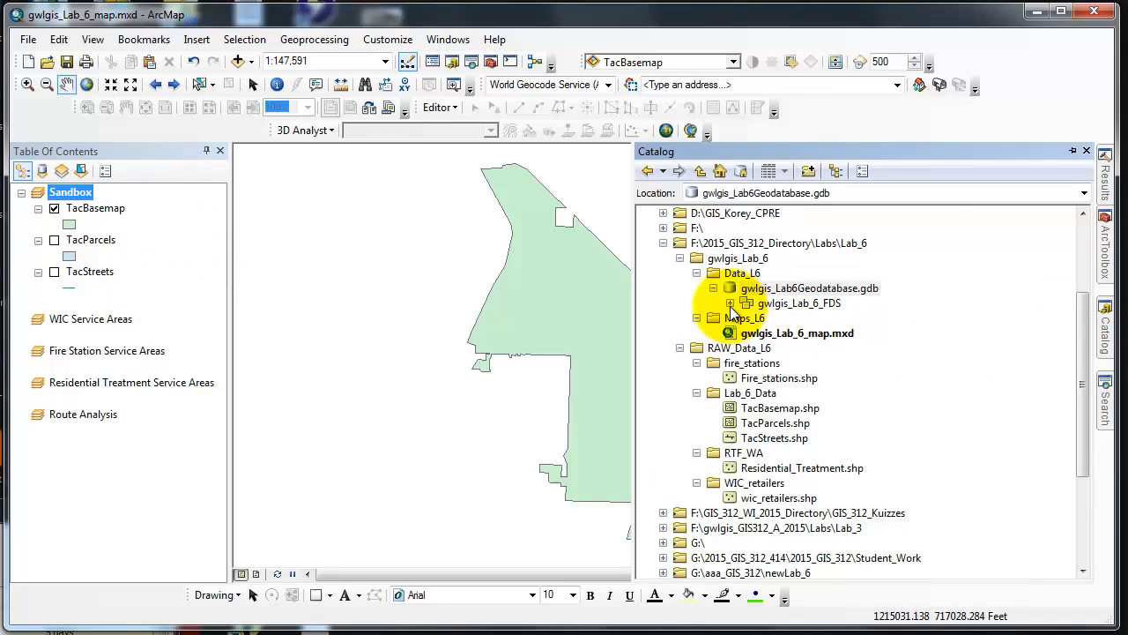
# Drag Fire_stations, Residential_Treatment and wic_retailers from the feature dataset into the Sandbox map
pyautogui.click(730, 305)
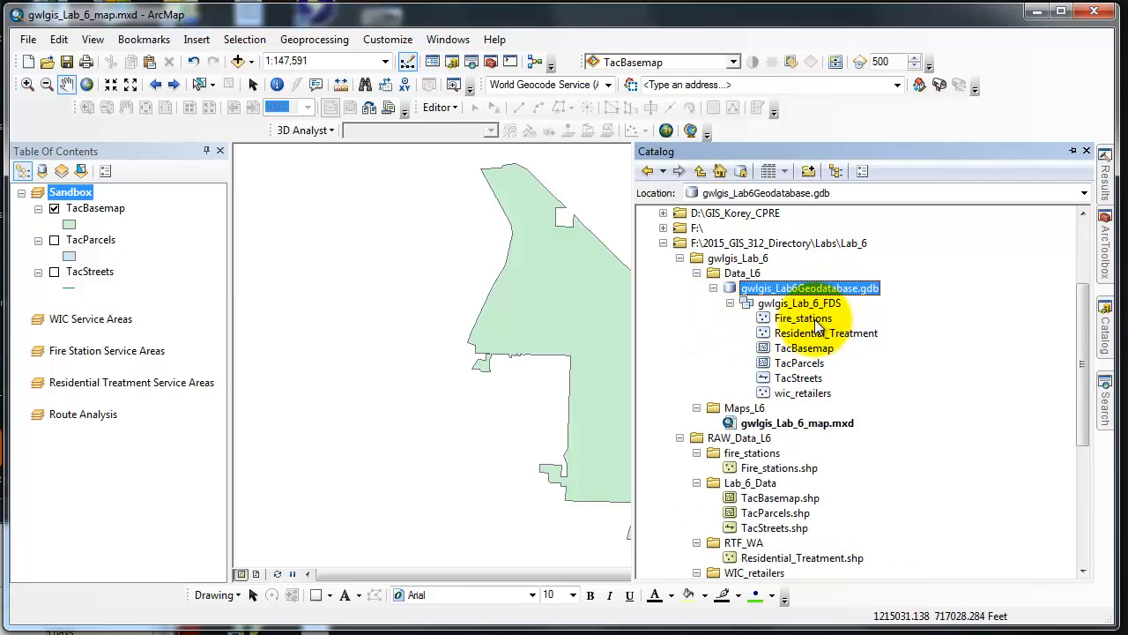
pyautogui.moveTo(803, 318); pyautogui.dragTo(88, 274)
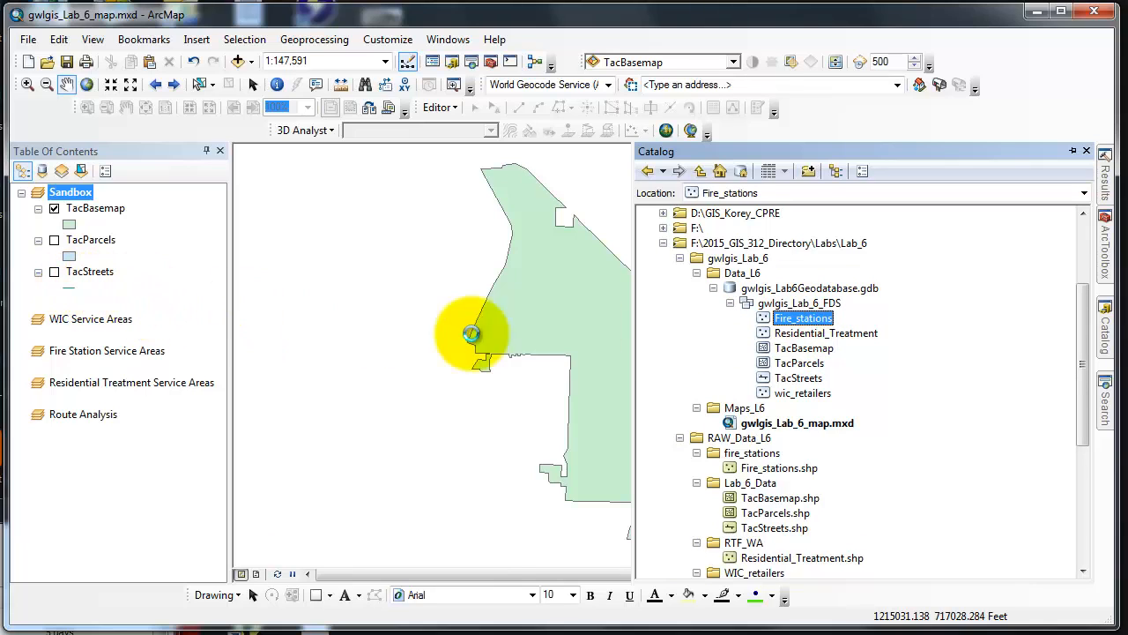
pyautogui.moveTo(826, 333); pyautogui.dragTo(80, 334)
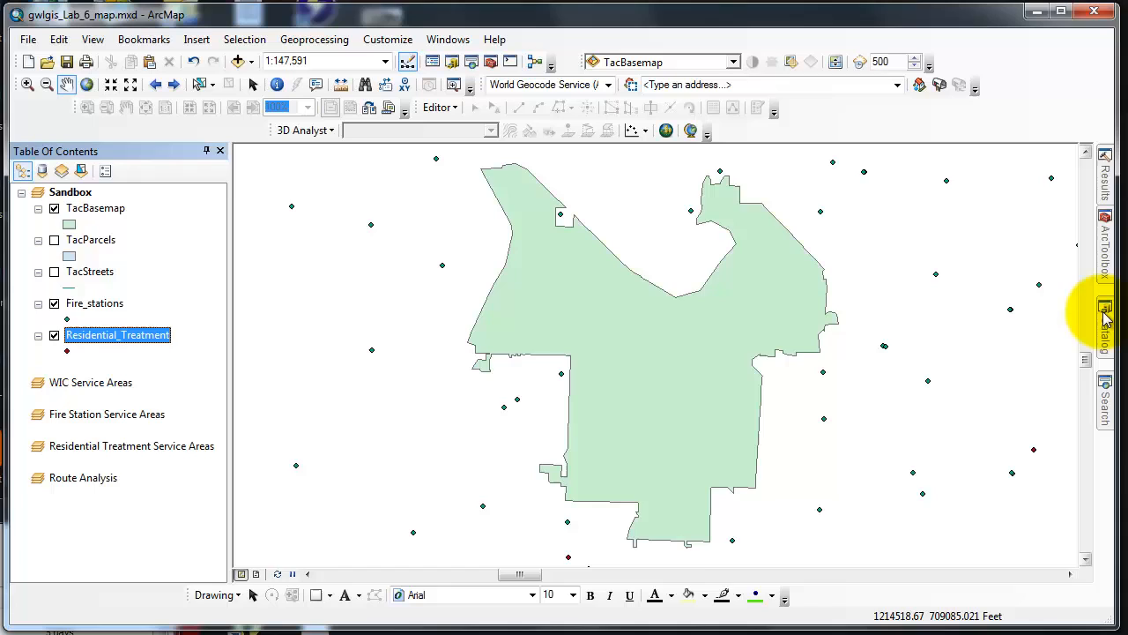
pyautogui.moveTo(802, 393); pyautogui.dragTo(64, 348)
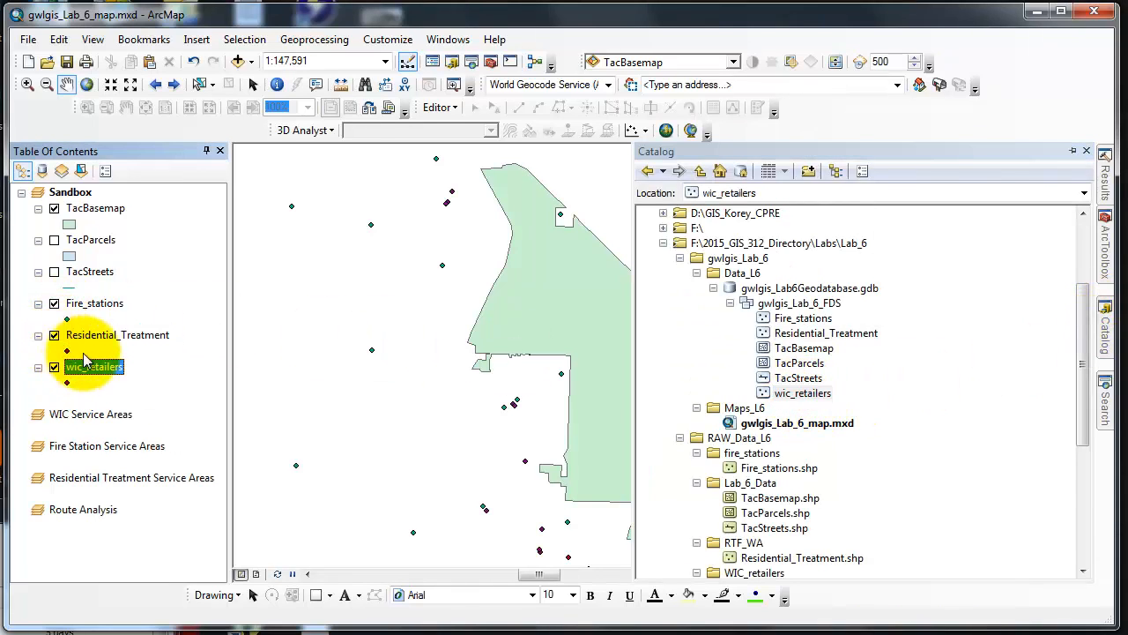